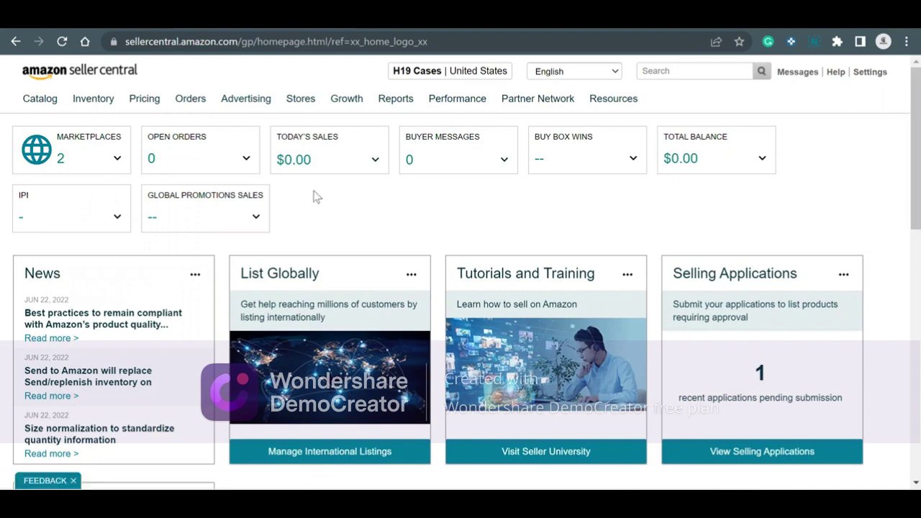
- Open the Manage Inventory page and expand the variations of the P14-23 iPhone 12Pro Max case listing
{"action": "mouse_move", "coordinate": [94, 101]}
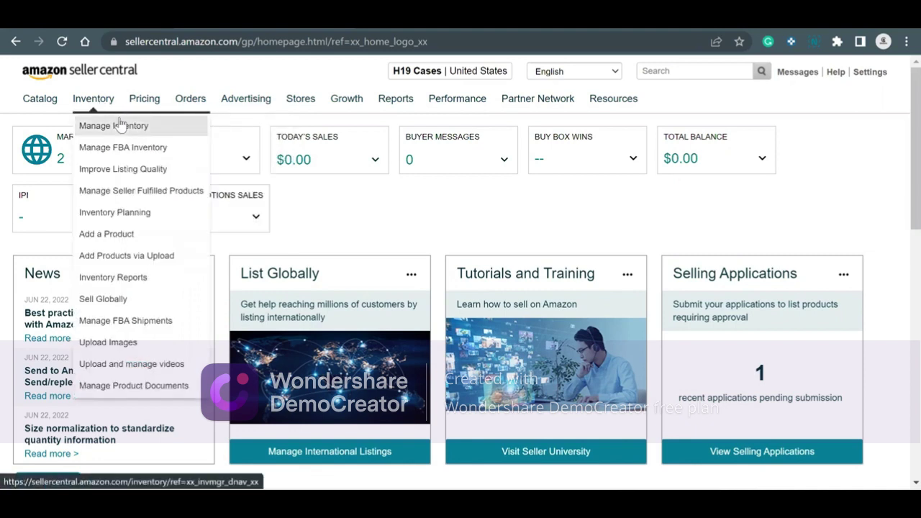
{"action": "left_click", "coordinate": [120, 125]}
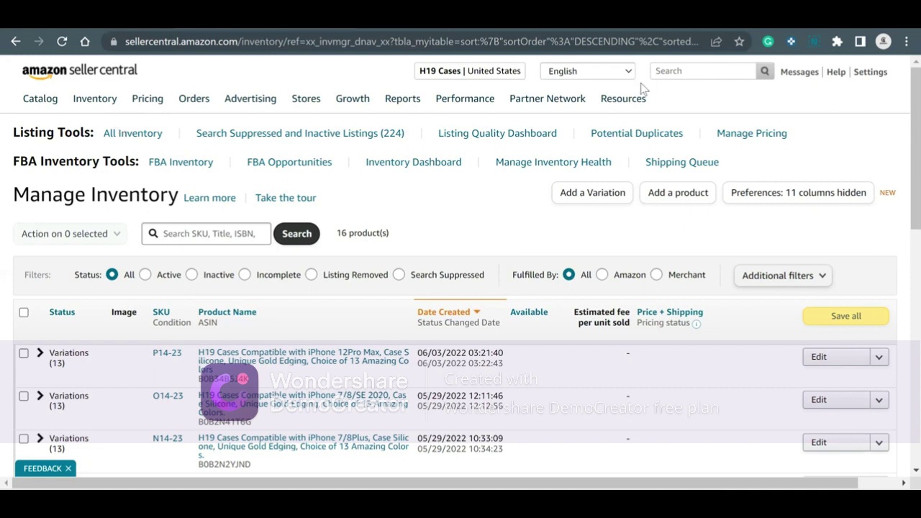
{"action": "scroll", "coordinate": [900, 160], "scroll_direction": "down", "scroll_amount": 1}
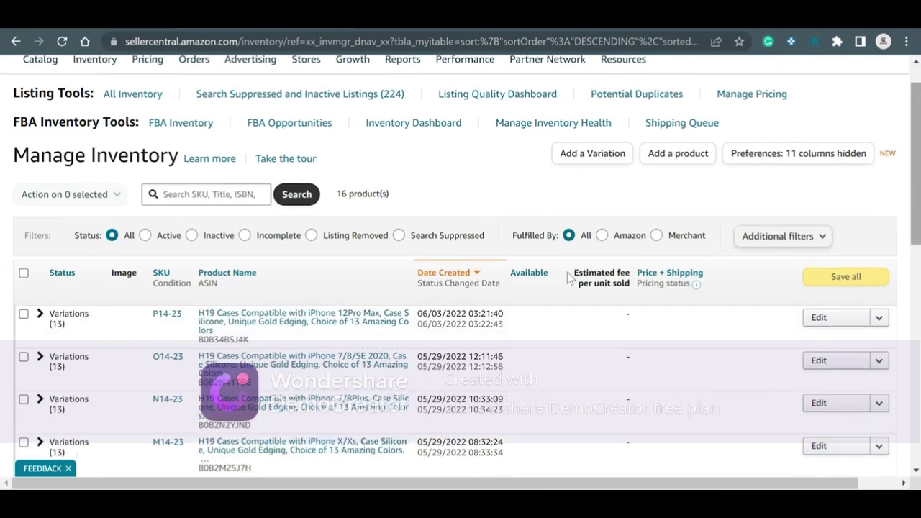
{"action": "left_click", "coordinate": [42, 319]}
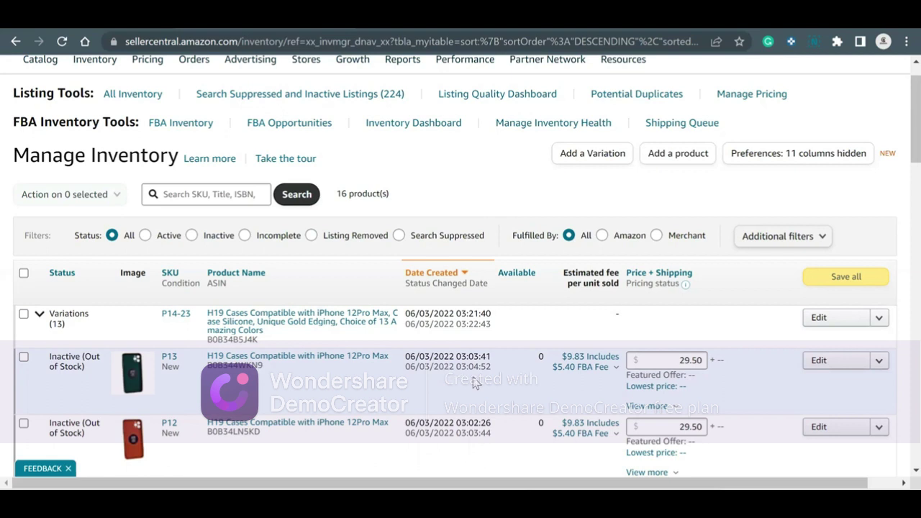
- Generate 100 item labels for SKU P13 and acknowledge the reminder about covering existing barcodes
{"action": "left_click", "coordinate": [879, 361]}
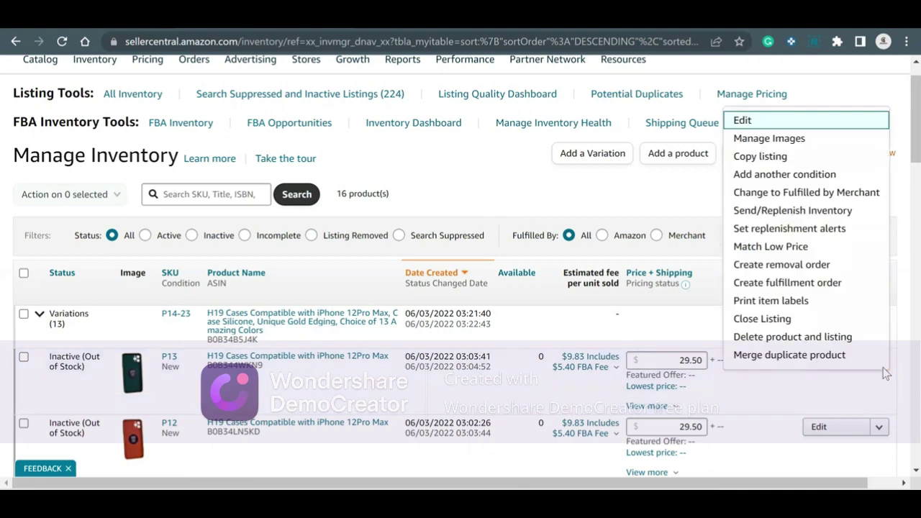
{"action": "left_click", "coordinate": [818, 305]}
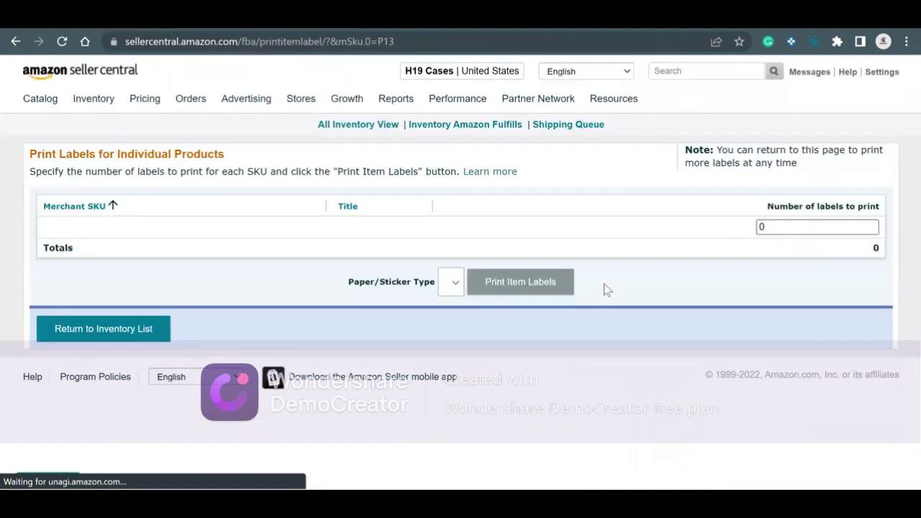
{"action": "left_click", "coordinate": [770, 226]}
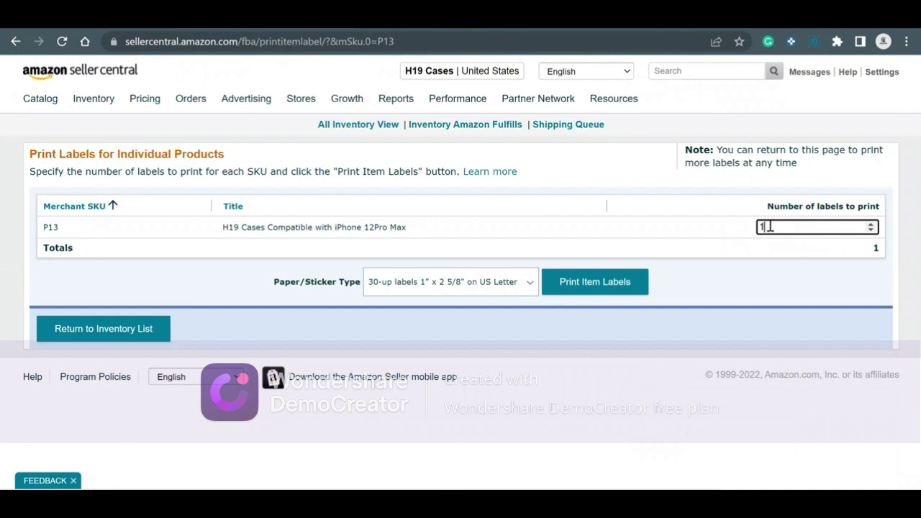
{"action": "type", "text": "00"}
{"action": "left_click", "coordinate": [609, 283]}
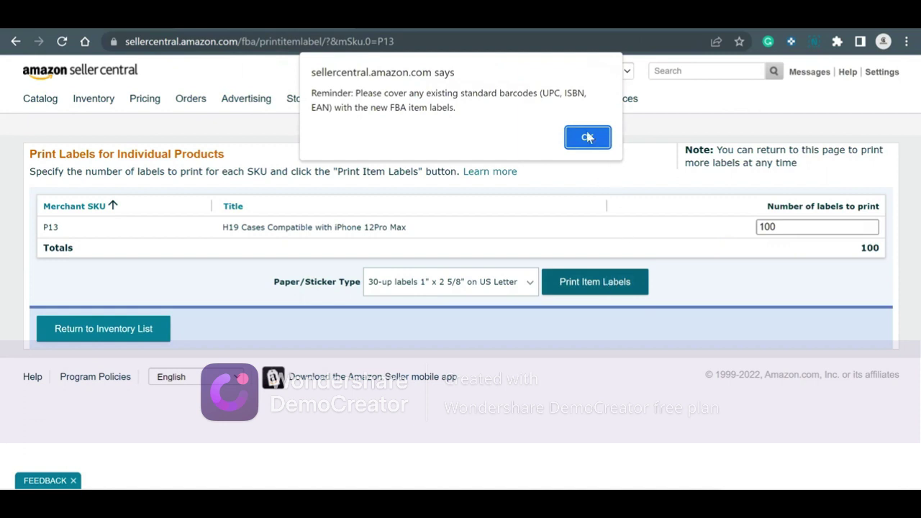
{"action": "left_click", "coordinate": [587, 137]}
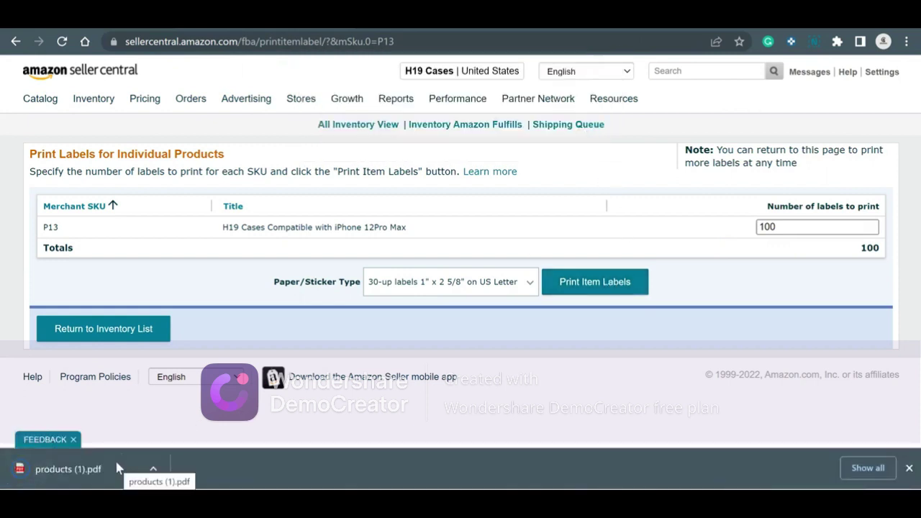
- Open the downloaded products (1).pdf and look through its pages of item labels
{"action": "left_click", "coordinate": [119, 468]}
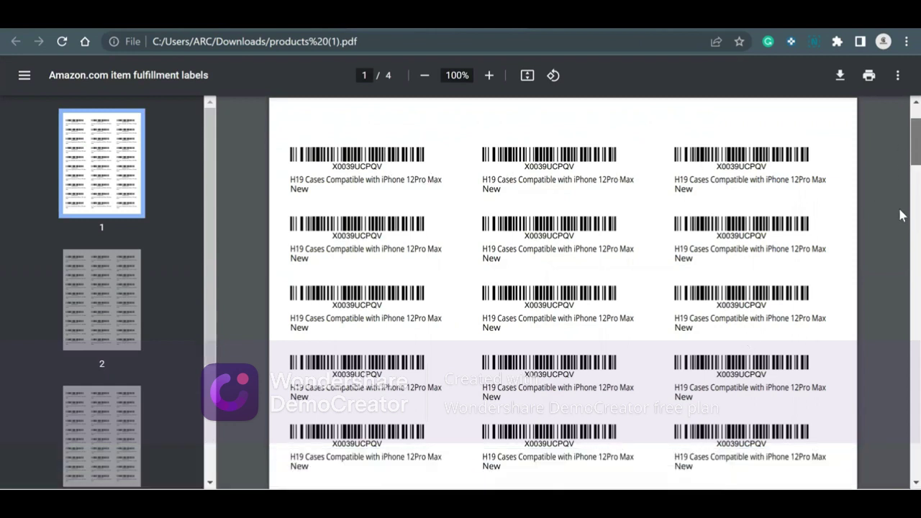
{"action": "scroll", "coordinate": [899, 215], "scroll_direction": "down", "scroll_amount": 20}
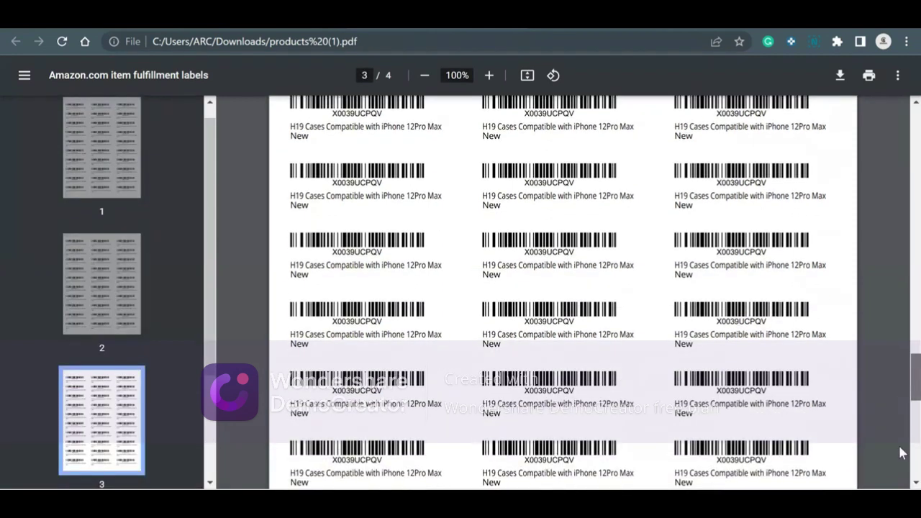
{"action": "scroll", "coordinate": [900, 454], "scroll_direction": "down", "scroll_amount": 10}
{"action": "scroll", "coordinate": [899, 291], "scroll_direction": "up", "scroll_amount": 20}
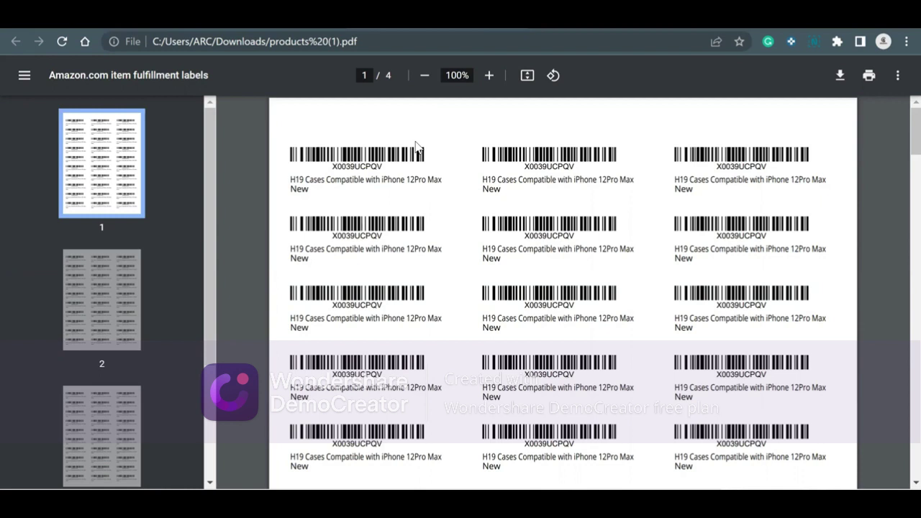
- Return to the inventory list and start Send/Replenish Inventory for SKU P13
{"action": "left_click", "coordinate": [296, 28]}
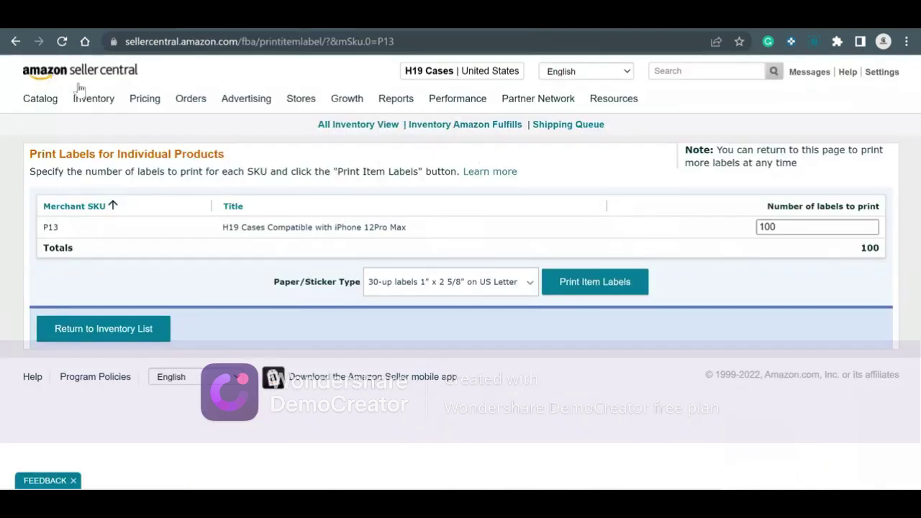
{"action": "left_click", "coordinate": [16, 42]}
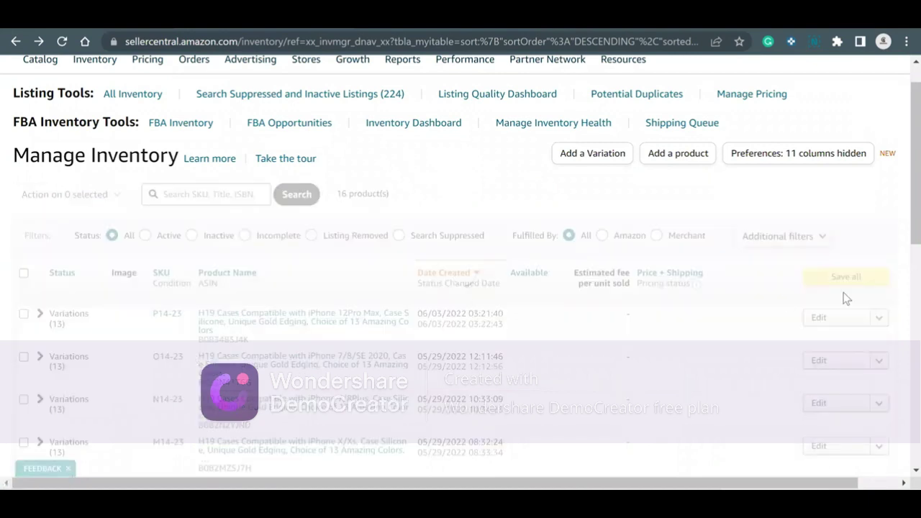
{"action": "scroll", "coordinate": [903, 134], "scroll_direction": "down", "scroll_amount": 3}
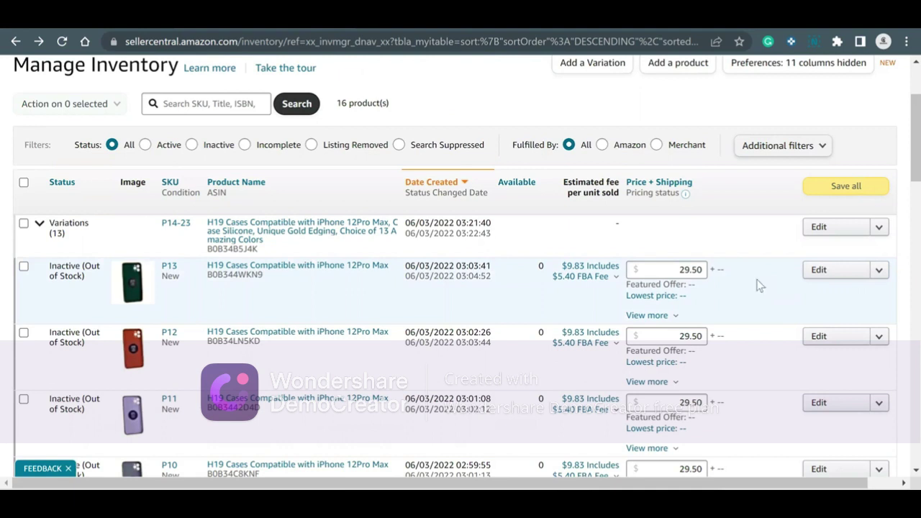
{"action": "left_click", "coordinate": [882, 281]}
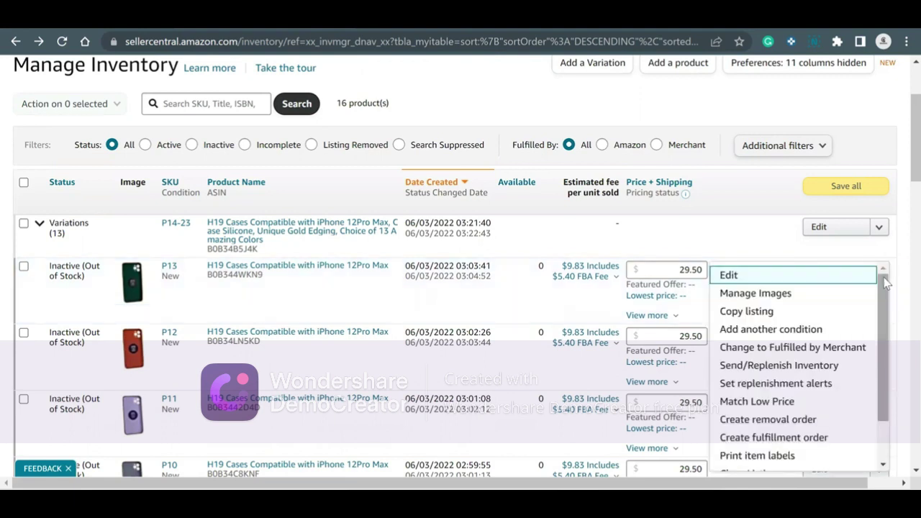
{"action": "left_click", "coordinate": [799, 365]}
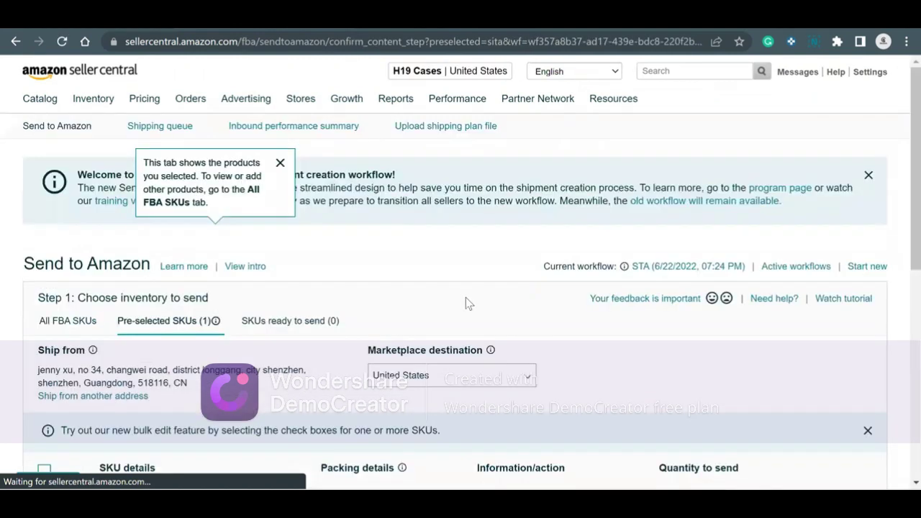
- Set the quantity to send for SKU P13 to 100 units and mark it ready to pack
{"action": "scroll", "coordinate": [901, 137], "scroll_direction": "down", "scroll_amount": 2}
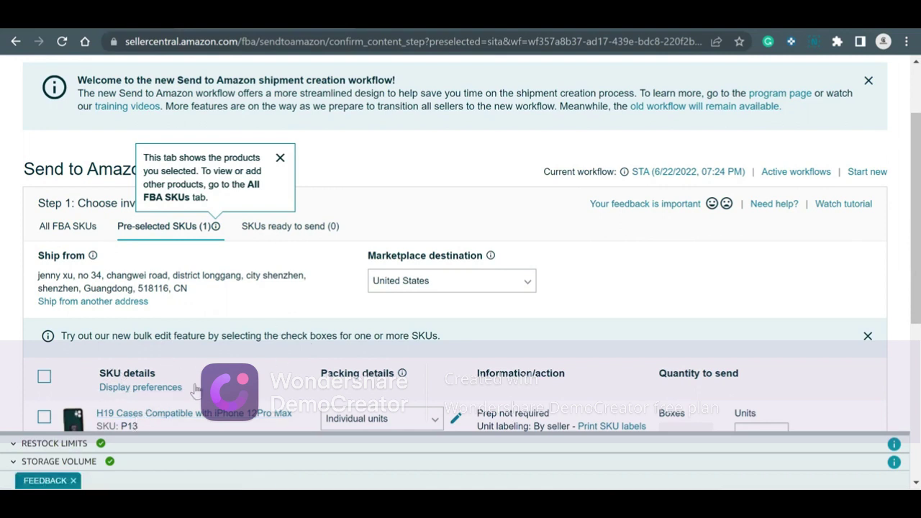
{"action": "left_click", "coordinate": [103, 251]}
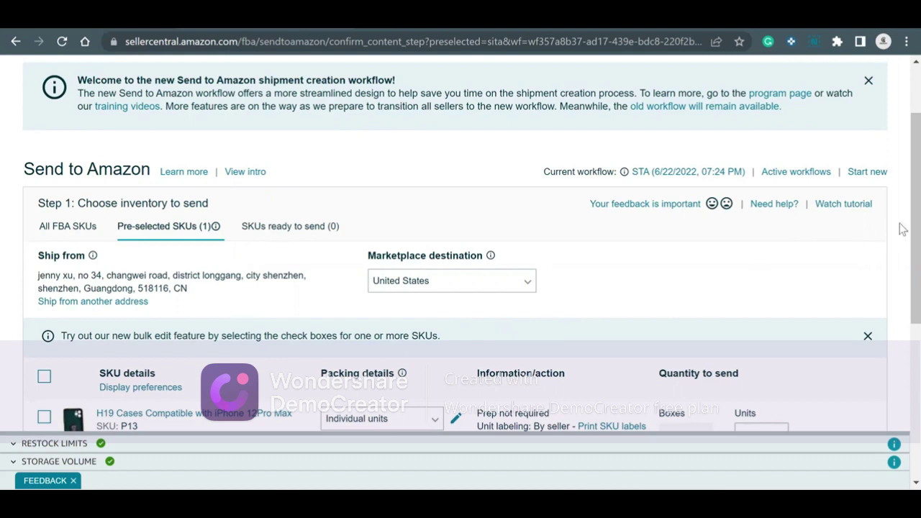
{"action": "scroll", "coordinate": [901, 291], "scroll_direction": "down", "scroll_amount": 1}
{"action": "scroll", "coordinate": [871, 296], "scroll_direction": "down", "scroll_amount": 2}
{"action": "scroll", "coordinate": [871, 296], "scroll_direction": "down", "scroll_amount": 1}
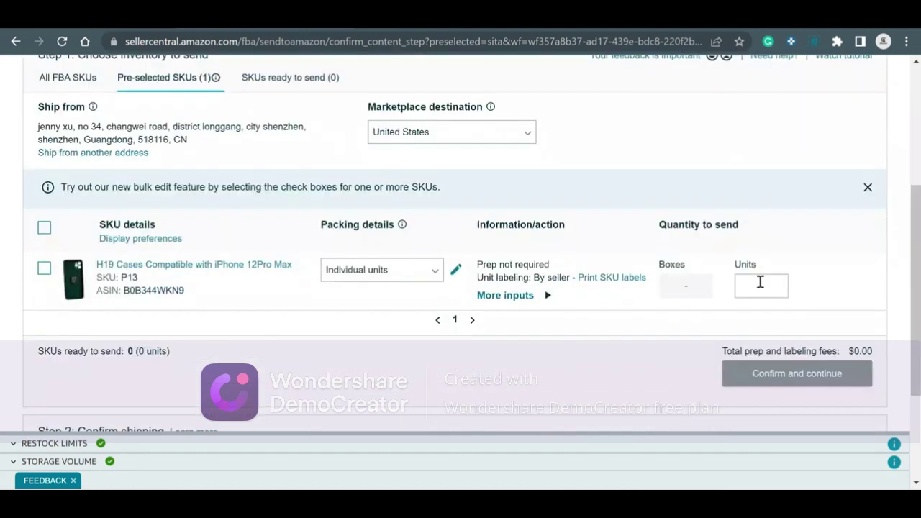
{"action": "left_click", "coordinate": [757, 282]}
{"action": "left_click", "coordinate": [764, 321]}
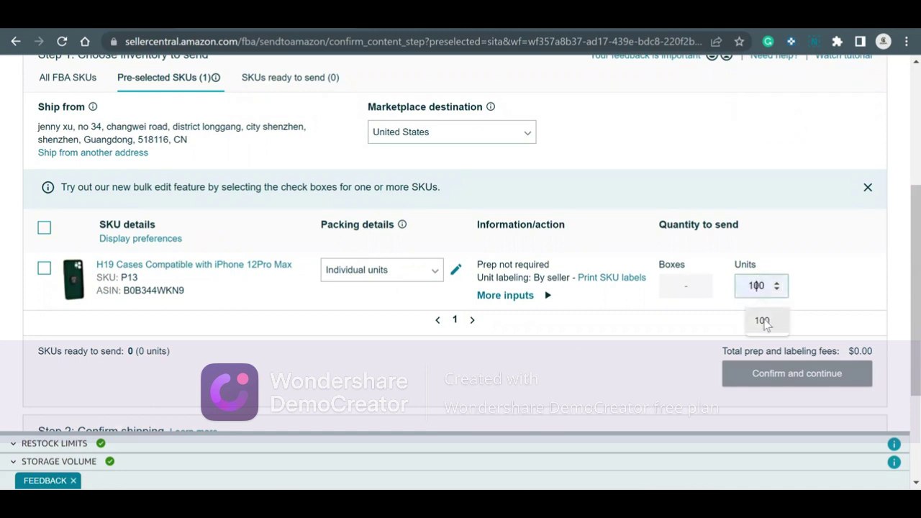
{"action": "left_click", "coordinate": [764, 323]}
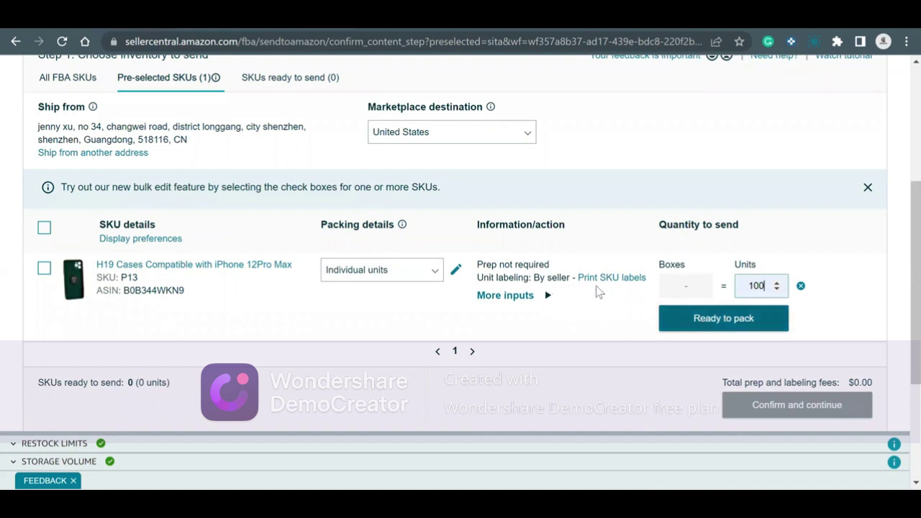
{"action": "left_click", "coordinate": [706, 331]}
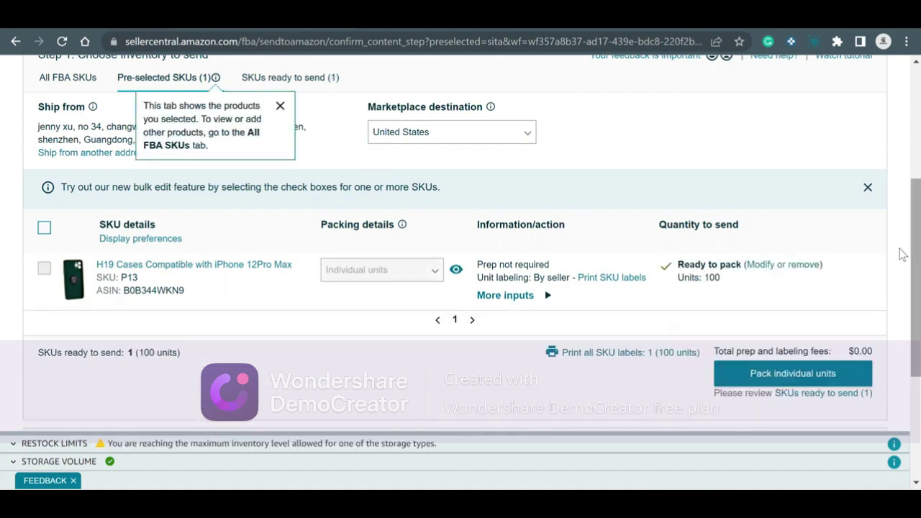
- Proceed to packing individual units and confirm that everything in Pack group 1 will fit into one box
{"action": "scroll", "coordinate": [899, 310], "scroll_direction": "down", "scroll_amount": 3}
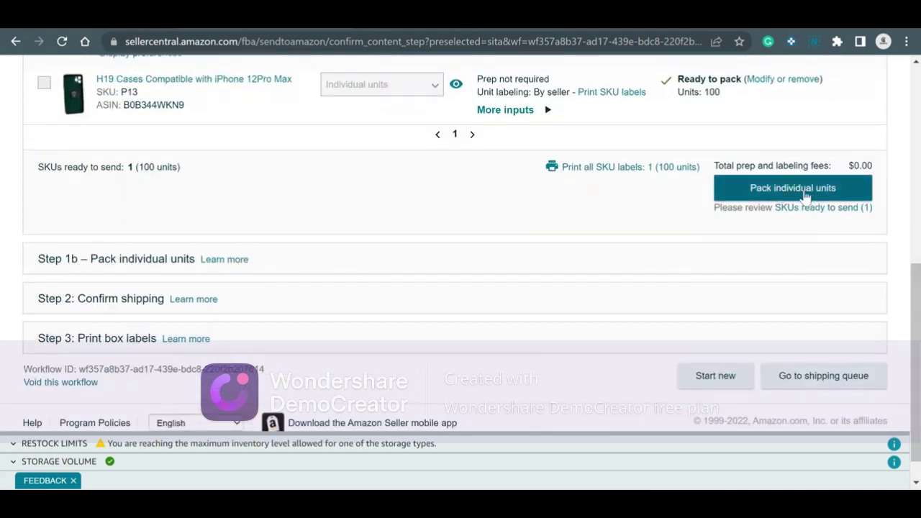
{"action": "left_click", "coordinate": [804, 193]}
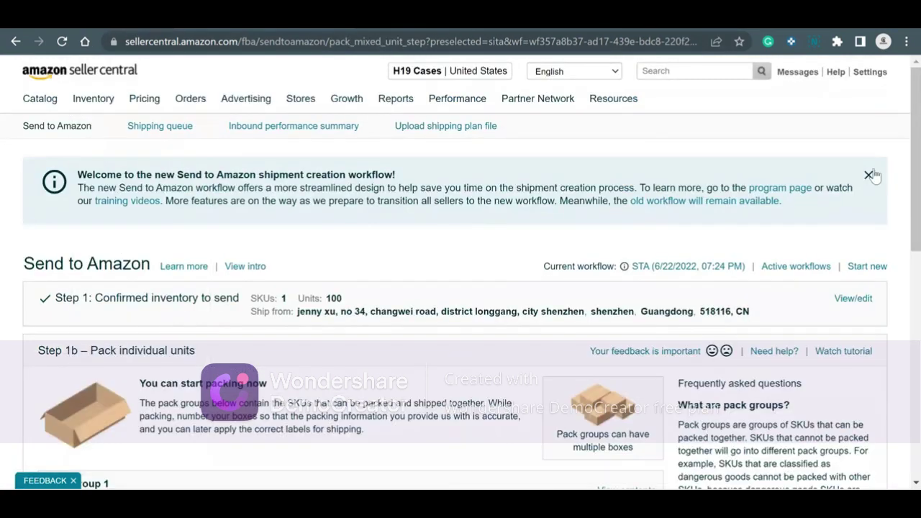
{"action": "left_click_drag", "start_coordinate": [902, 194], "coordinate": [902, 285]}
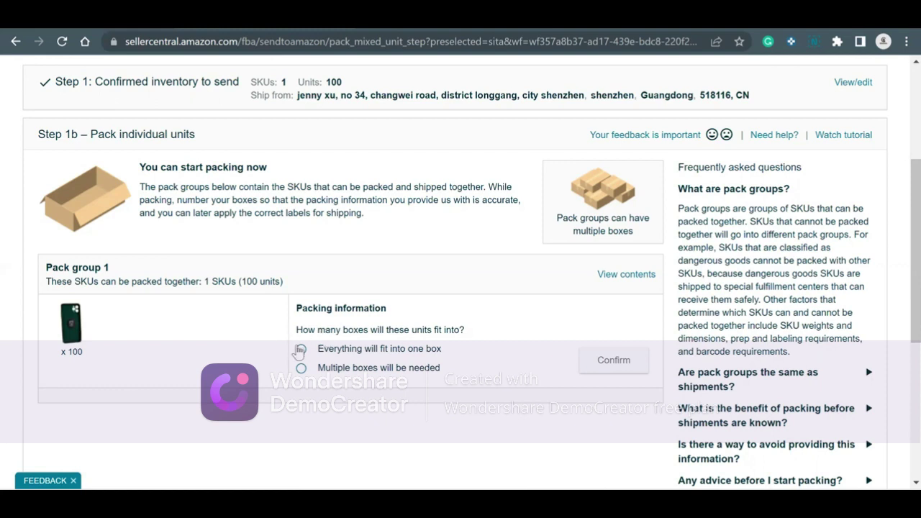
{"action": "left_click", "coordinate": [302, 351]}
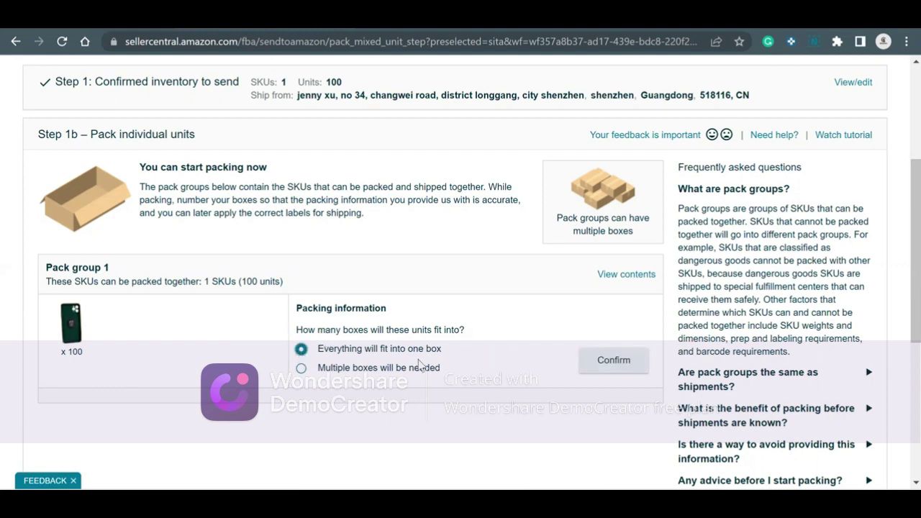
{"action": "left_click", "coordinate": [620, 361]}
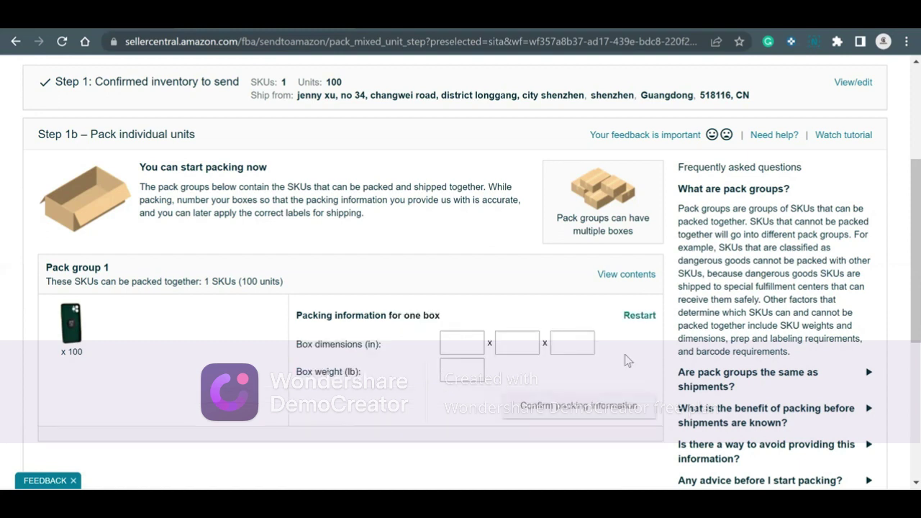
- Set the box dimensions to 5 x 5 x 5 in and its weight to 12 lb, and confirm the packing information
{"action": "left_click_drag", "start_coordinate": [900, 245], "coordinate": [899, 290]}
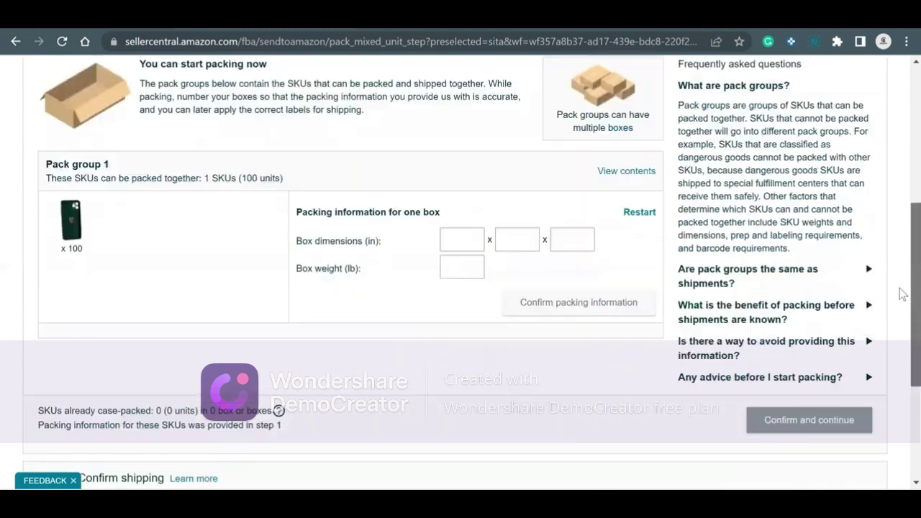
{"action": "scroll", "coordinate": [461, 247], "scroll_direction": "down", "scroll_amount": 1}
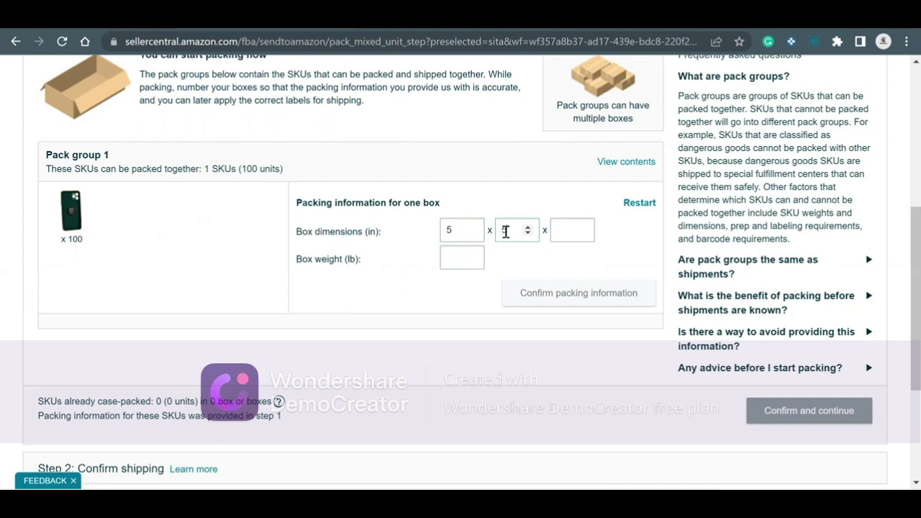
{"action": "left_click", "coordinate": [559, 230]}
{"action": "type", "text": "5"}
{"action": "left_click", "coordinate": [459, 256]}
{"action": "type", "text": "12"}
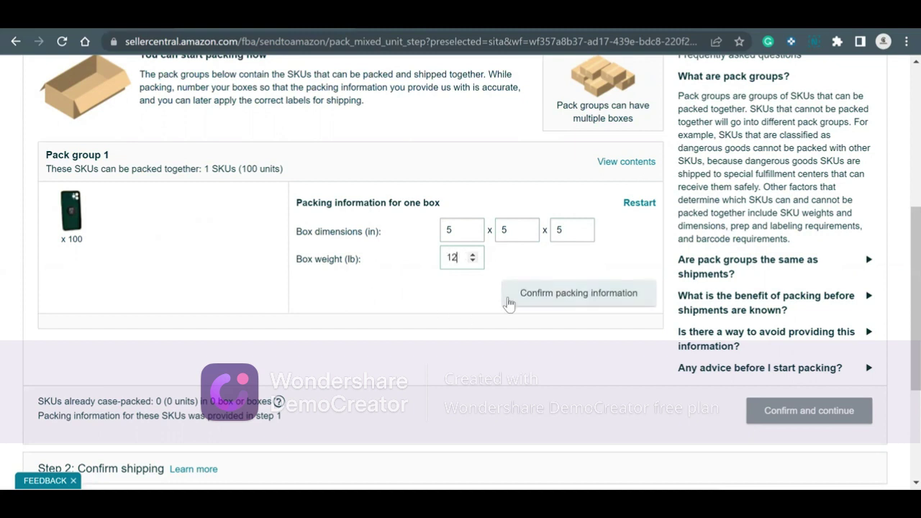
{"action": "left_click", "coordinate": [561, 297]}
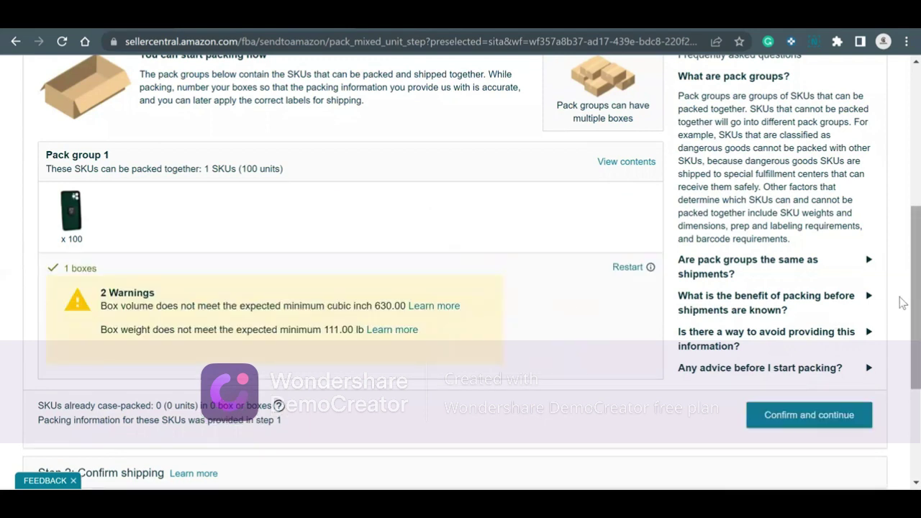
- Confirm the individual-unit packing step and continue to the Confirm shipping step
{"action": "scroll", "coordinate": [900, 329], "scroll_direction": "down", "scroll_amount": 3}
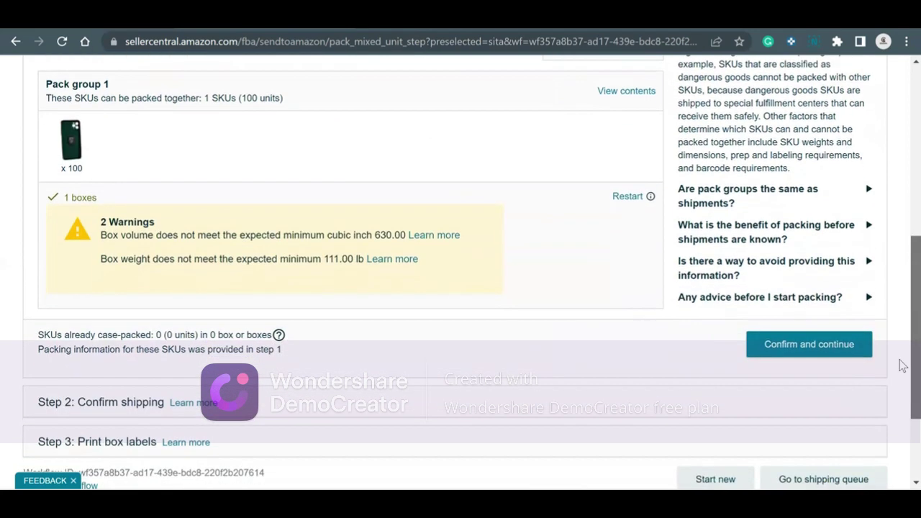
{"action": "scroll", "coordinate": [824, 268], "scroll_direction": "down", "scroll_amount": 2}
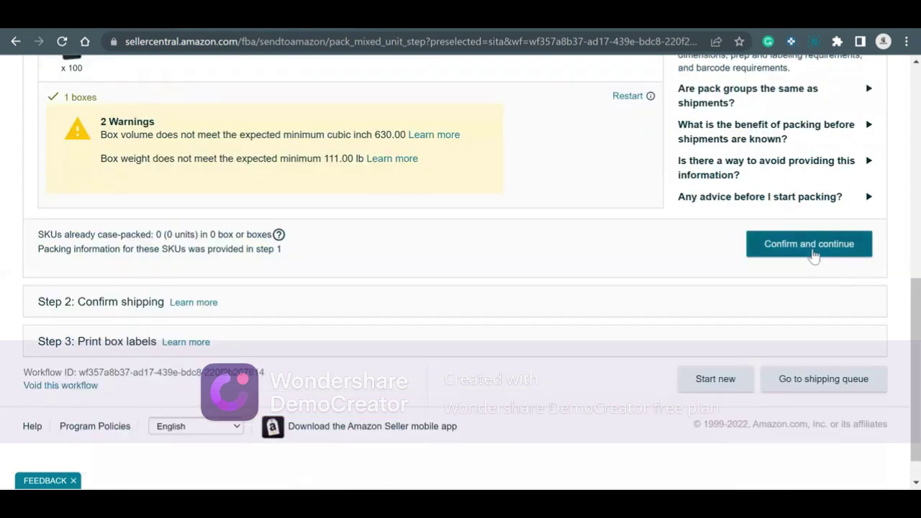
{"action": "left_click", "coordinate": [813, 245]}
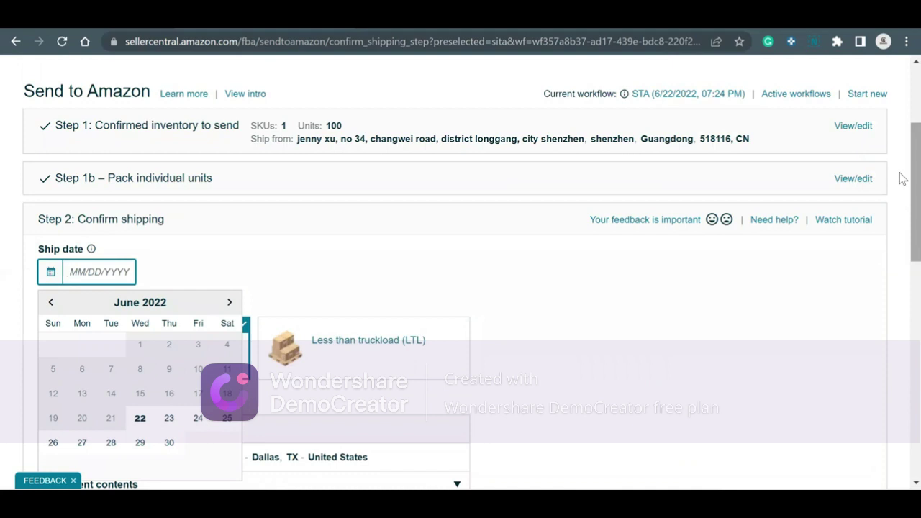
- Set the ship date to 06/23/2022 and choose USPS as the non-Amazon partnered carrier for the small parcel shipment
{"action": "scroll", "coordinate": [899, 187], "scroll_direction": "down", "scroll_amount": 3}
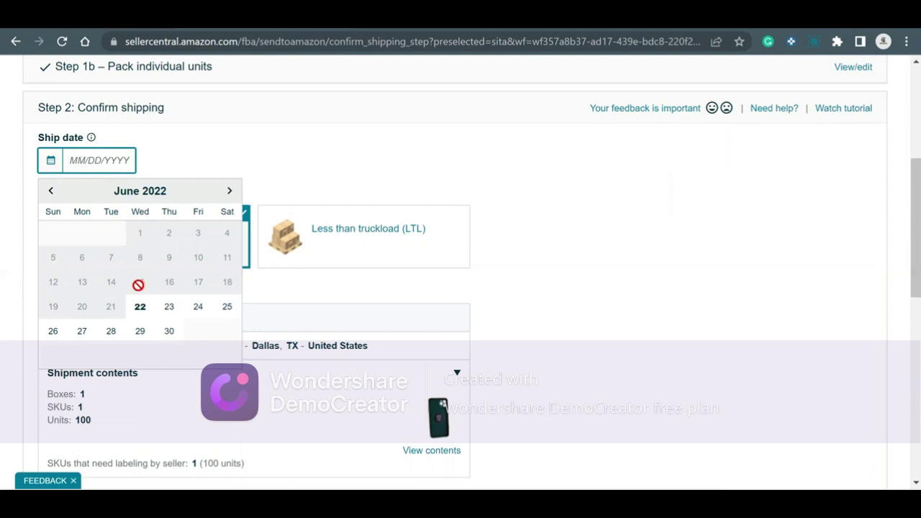
{"action": "left_click", "coordinate": [171, 311]}
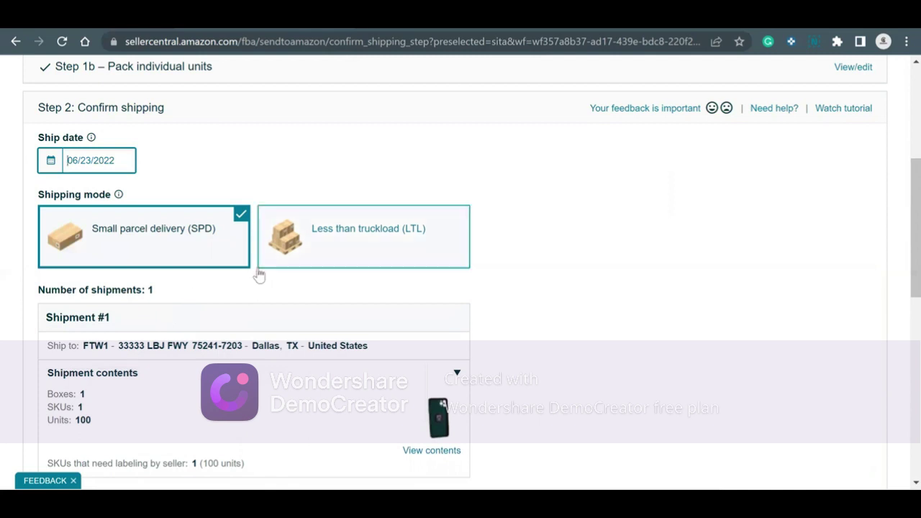
{"action": "scroll", "coordinate": [903, 215], "scroll_direction": "down", "scroll_amount": 1}
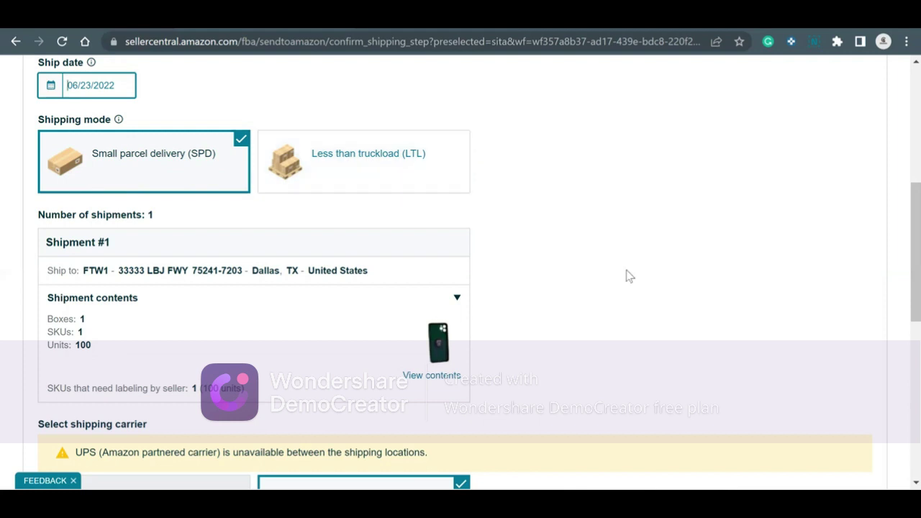
{"action": "scroll", "coordinate": [900, 264], "scroll_direction": "down", "scroll_amount": 1}
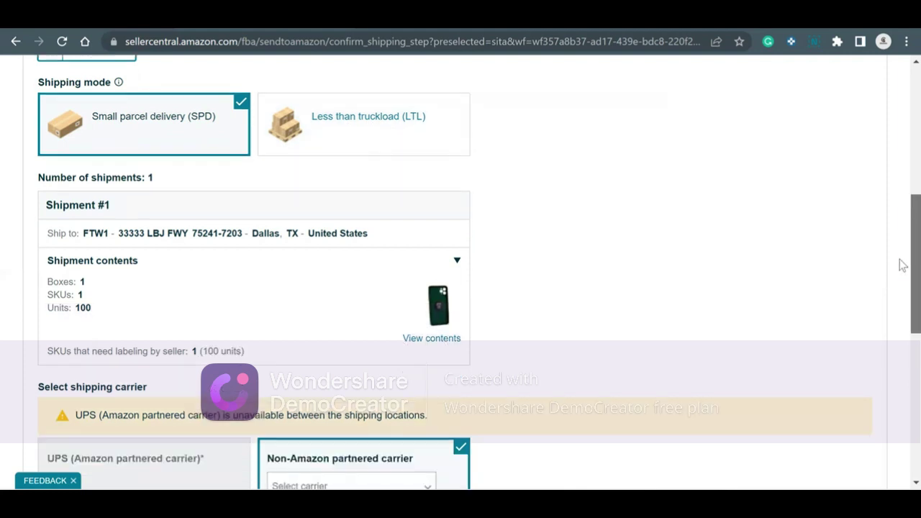
{"action": "scroll", "coordinate": [902, 274], "scroll_direction": "down", "scroll_amount": 2}
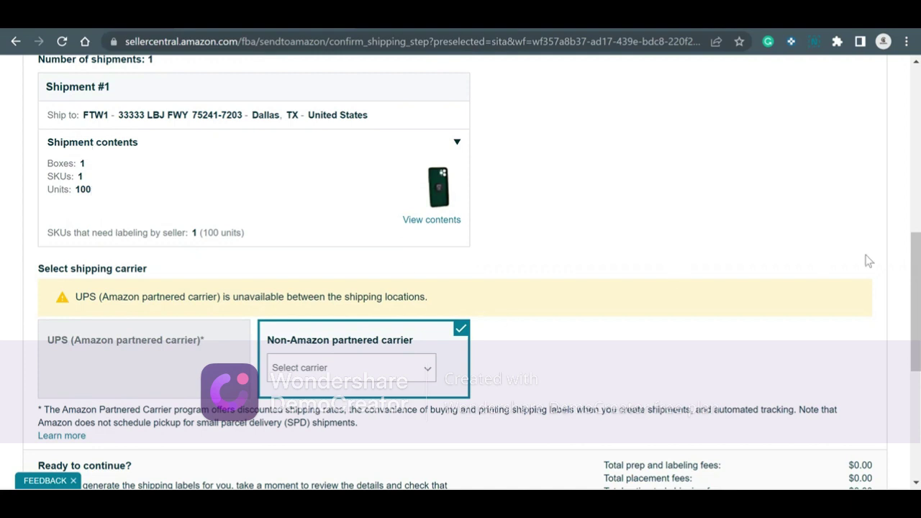
{"action": "scroll", "coordinate": [900, 288], "scroll_direction": "down", "scroll_amount": 3}
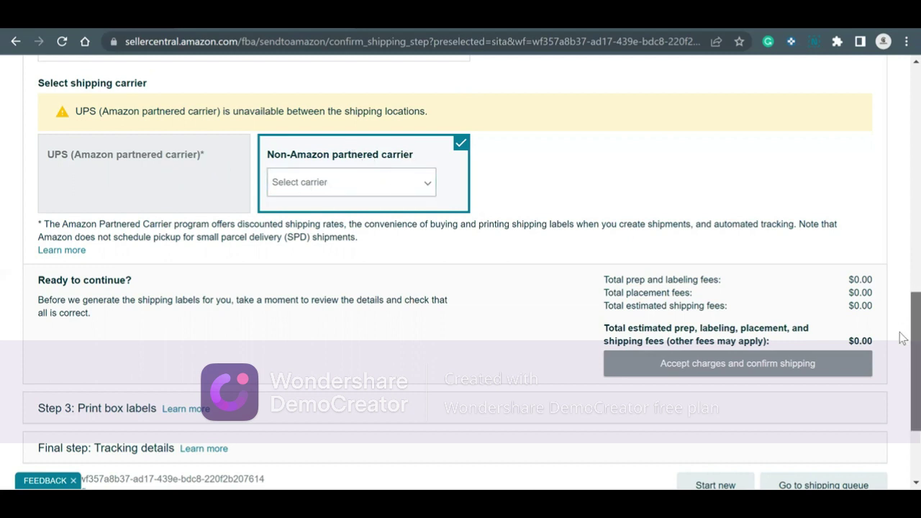
{"action": "scroll", "coordinate": [904, 334], "scroll_direction": "down", "scroll_amount": 1}
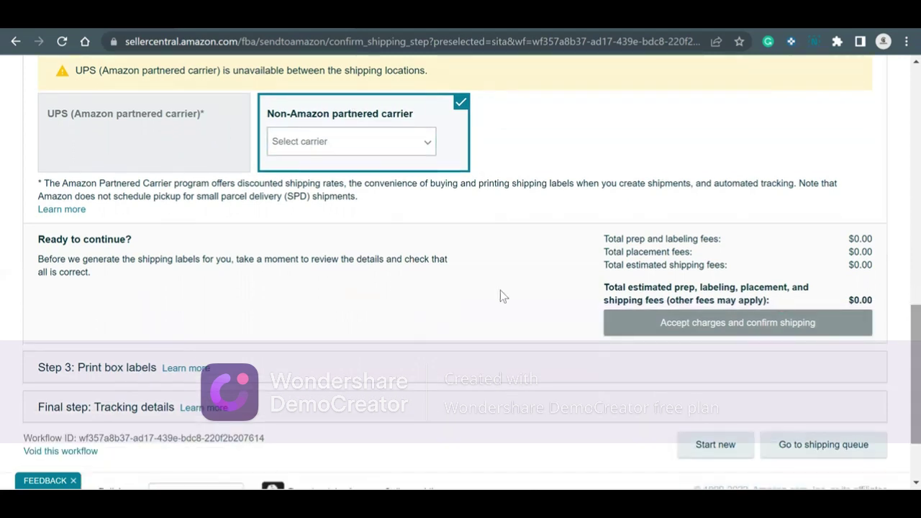
{"action": "left_click", "coordinate": [377, 144]}
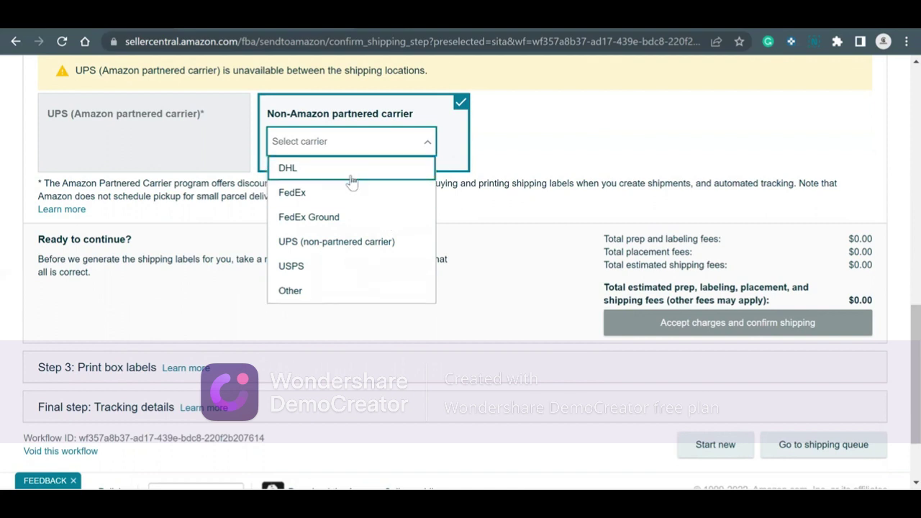
{"action": "left_click", "coordinate": [342, 274]}
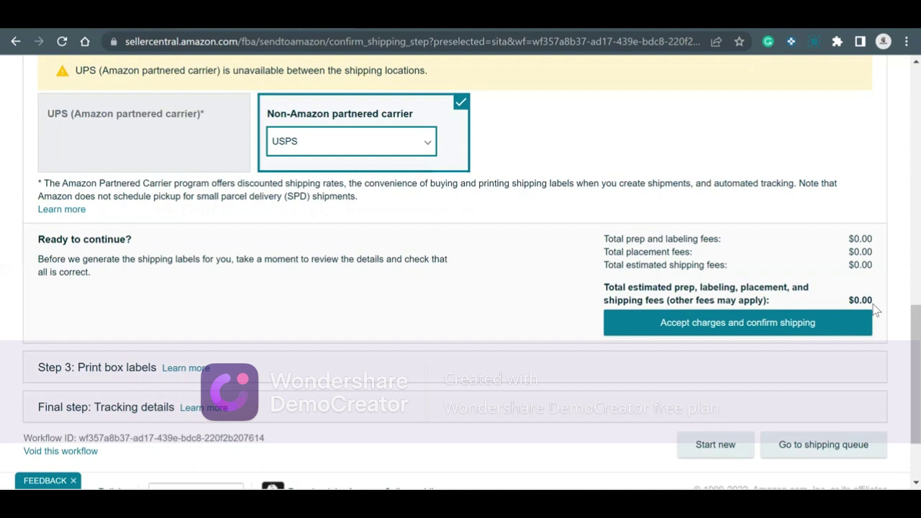
- Accept the charges and confirm shipping to generate the shipping labels
{"action": "left_click_drag", "start_coordinate": [876, 309], "coordinate": [443, 129]}
{"action": "left_click", "coordinate": [555, 156]}
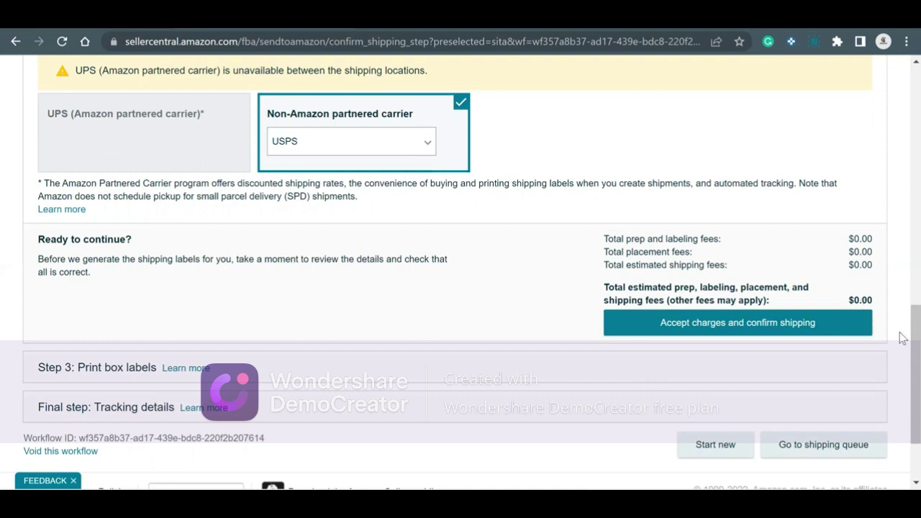
{"action": "scroll", "coordinate": [903, 360], "scroll_direction": "down", "scroll_amount": 1}
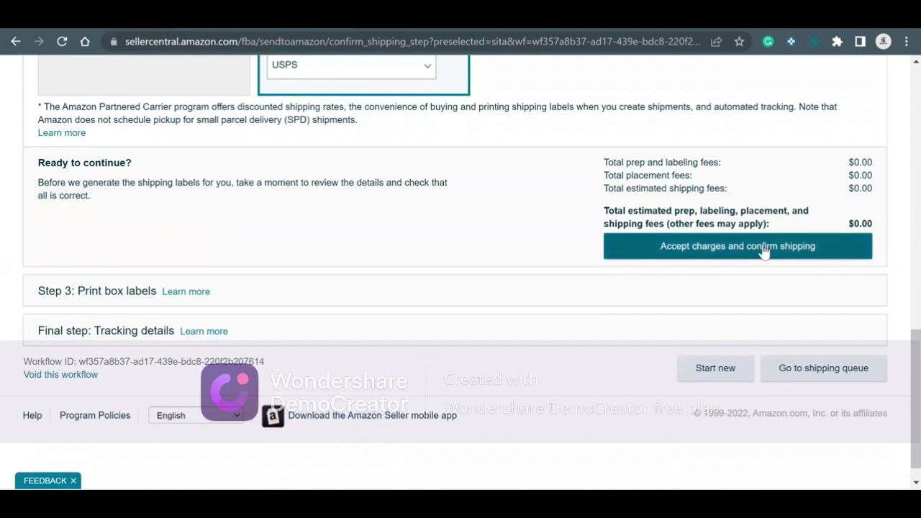
{"action": "left_click", "coordinate": [764, 251]}
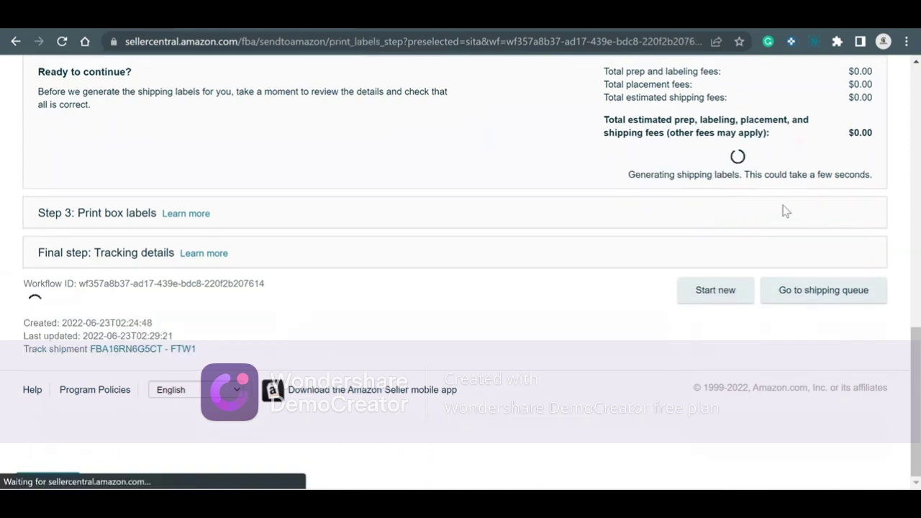
- Print the box labels for Shipment #1 in the 3-1/3" X 4" (US Letter) format and return to the shipment workflow
{"action": "scroll", "coordinate": [900, 338], "scroll_direction": "down", "scroll_amount": 2}
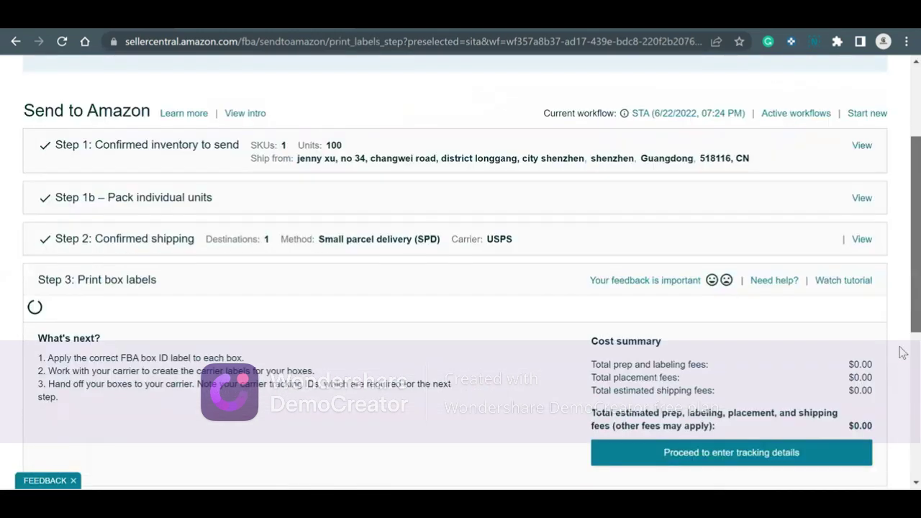
{"action": "scroll", "coordinate": [902, 360], "scroll_direction": "down", "scroll_amount": 2}
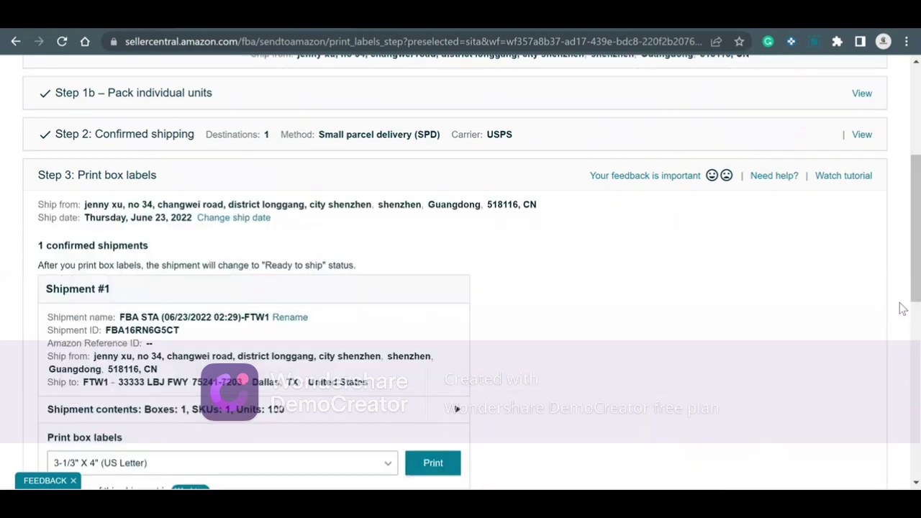
{"action": "scroll", "coordinate": [902, 277], "scroll_direction": "down", "scroll_amount": 2}
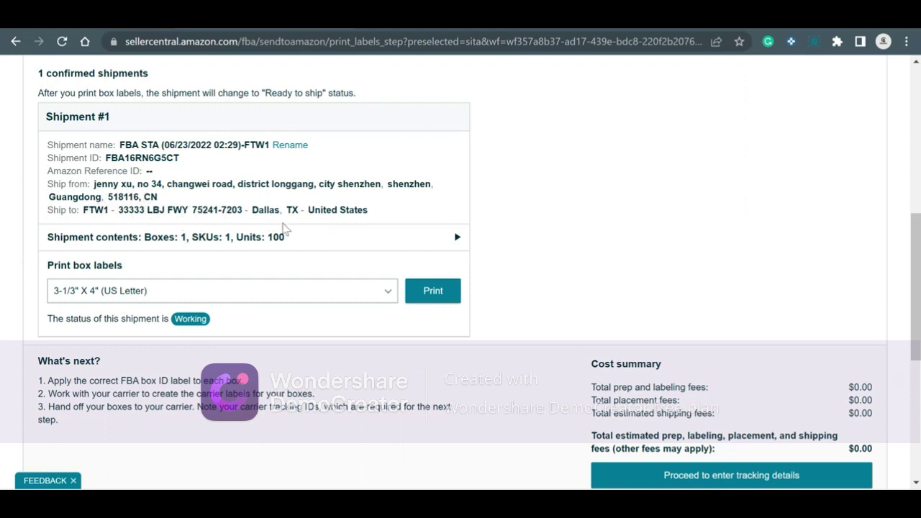
{"action": "left_click", "coordinate": [321, 288]}
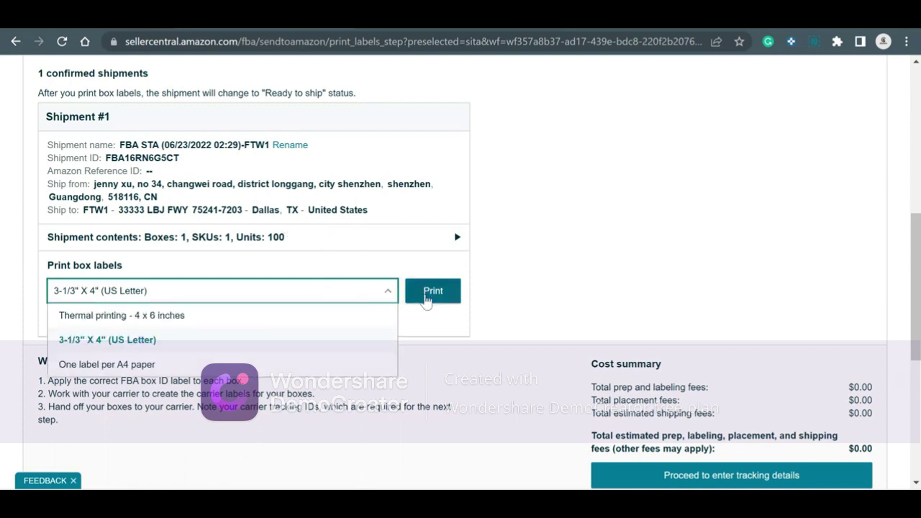
{"action": "left_click", "coordinate": [432, 291]}
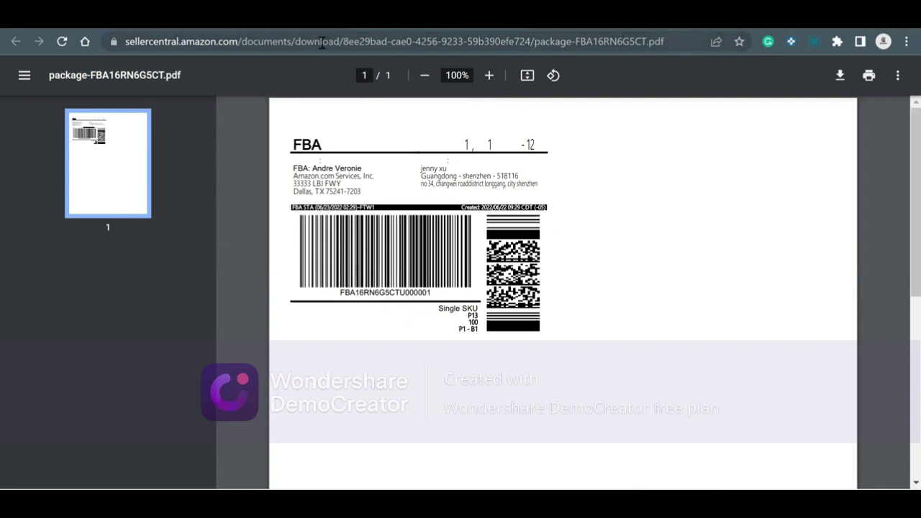
{"action": "left_click", "coordinate": [315, 22]}
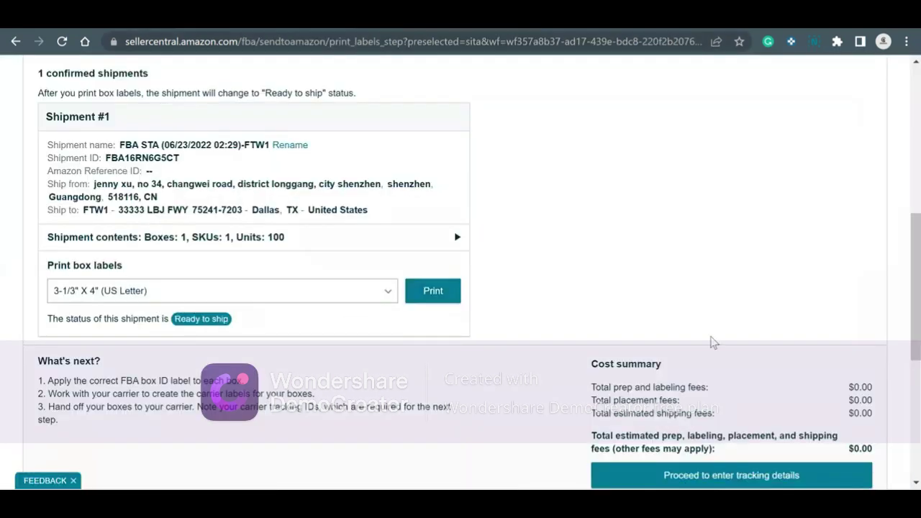
- Delete the shipment and its charges from the workflow, confirming that the generated FBA box ID and shipping labels will be destroyed
{"action": "scroll", "coordinate": [899, 310], "scroll_direction": "down", "scroll_amount": 2}
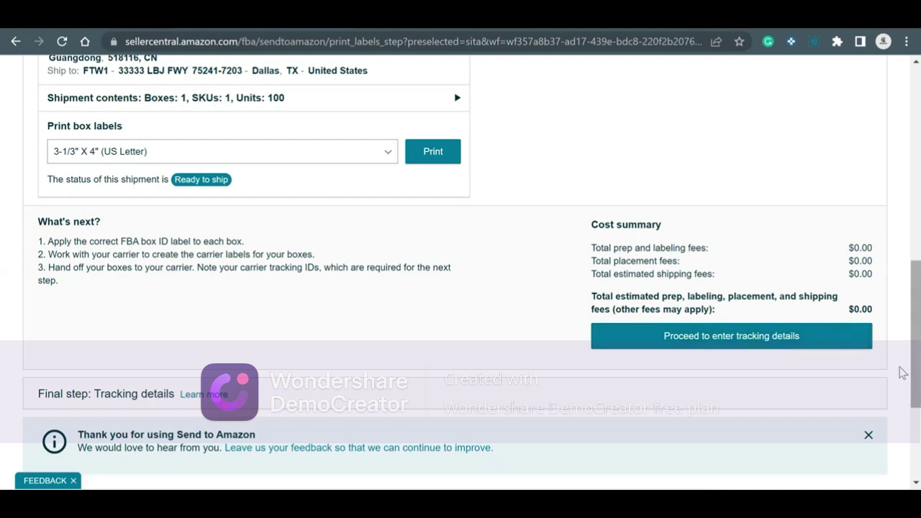
{"action": "scroll", "coordinate": [903, 290], "scroll_direction": "up", "scroll_amount": 1}
{"action": "scroll", "coordinate": [903, 290], "scroll_direction": "up", "scroll_amount": 6}
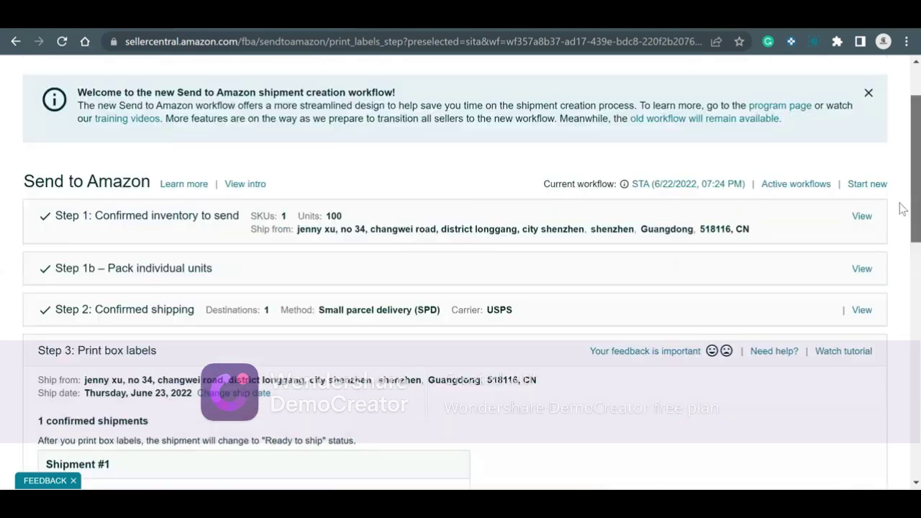
{"action": "scroll", "coordinate": [903, 209], "scroll_direction": "down", "scroll_amount": 1}
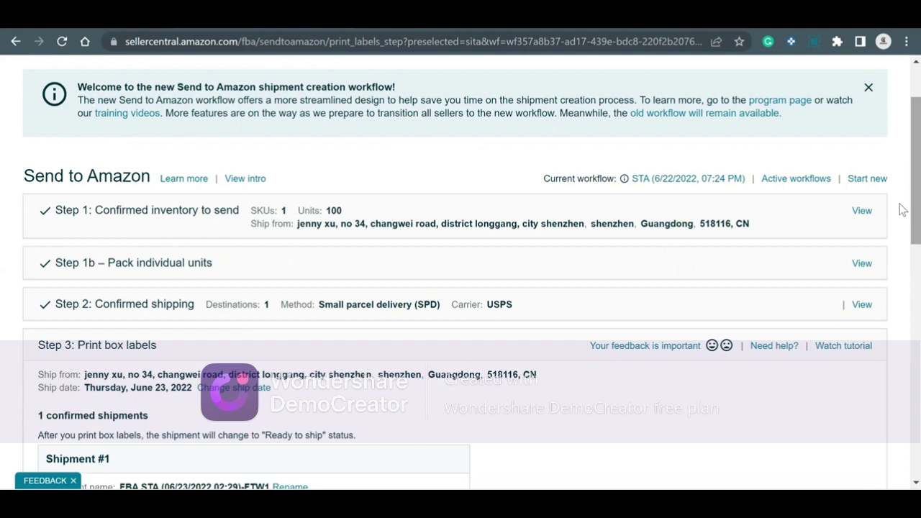
{"action": "scroll", "coordinate": [903, 209], "scroll_direction": "down", "scroll_amount": 8}
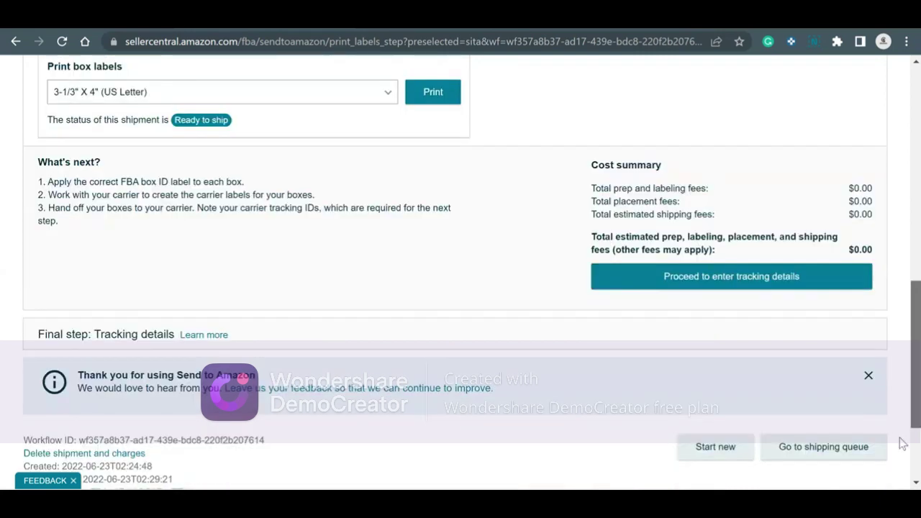
{"action": "scroll", "coordinate": [903, 444], "scroll_direction": "down", "scroll_amount": 2}
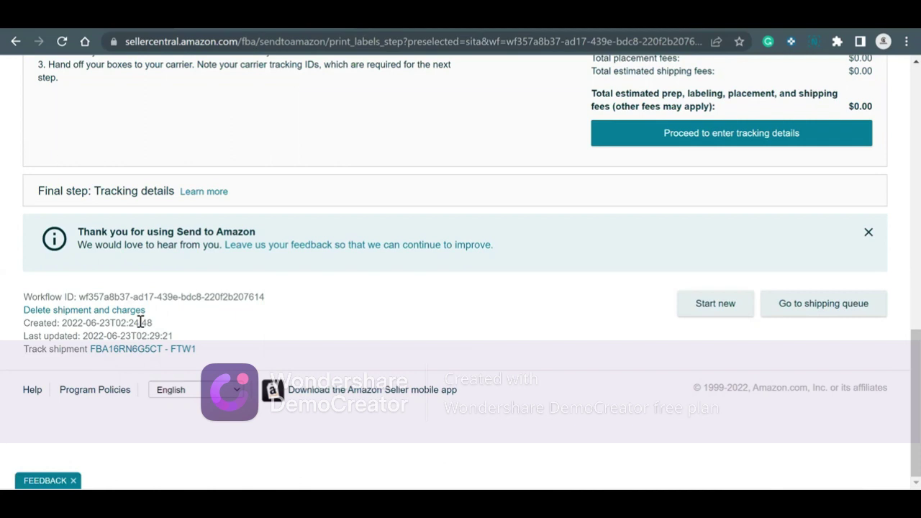
{"action": "left_click", "coordinate": [102, 315]}
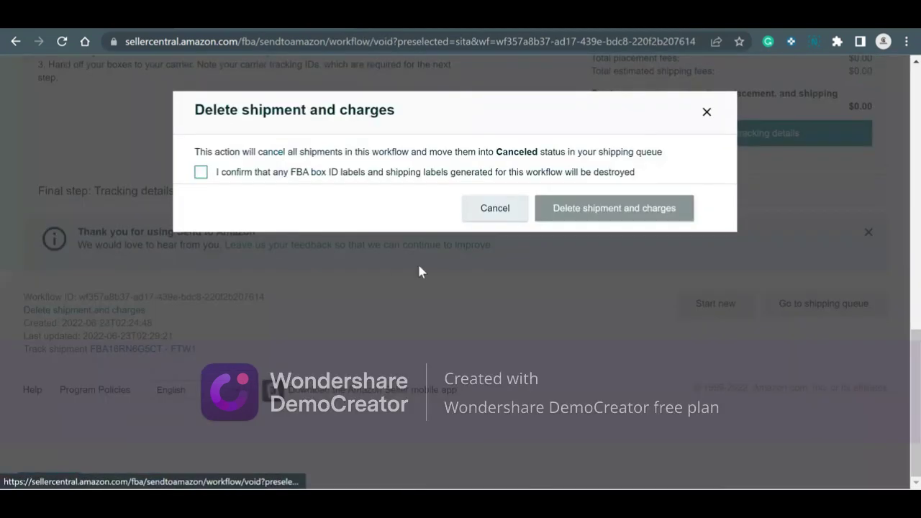
{"action": "left_click", "coordinate": [250, 180]}
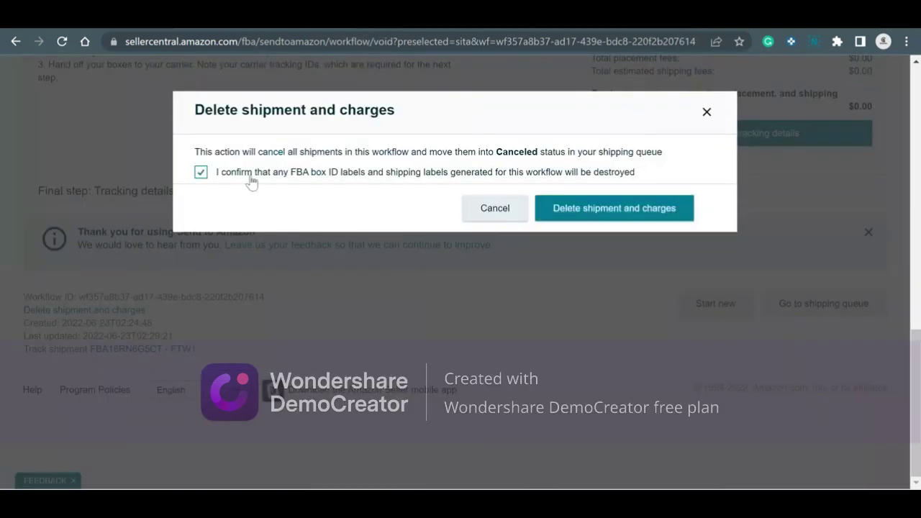
{"action": "left_click", "coordinate": [589, 214]}
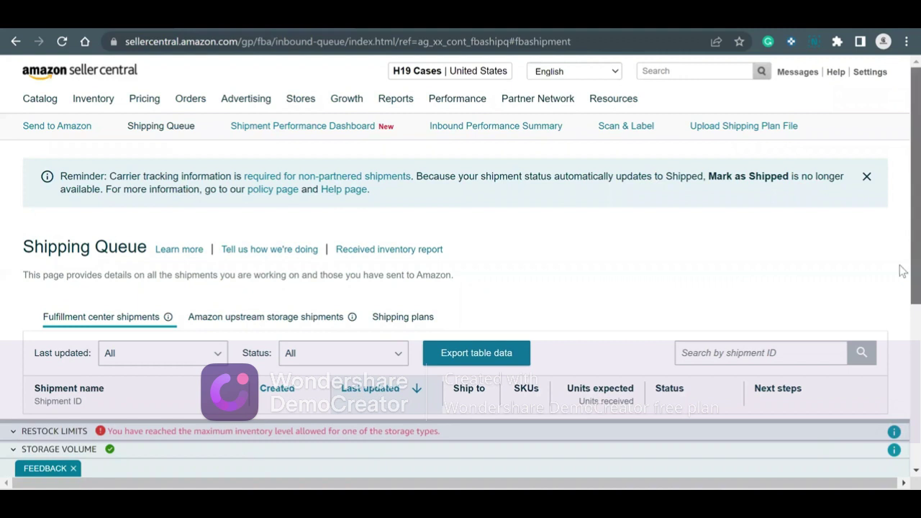
- Review the fulfillment center shipments and their statuses in the Shipping Queue, and expand the restock limits
{"action": "scroll", "coordinate": [901, 302], "scroll_direction": "down", "scroll_amount": 5}
{"action": "left_click_drag", "start_coordinate": [899, 339], "coordinate": [898, 425]}
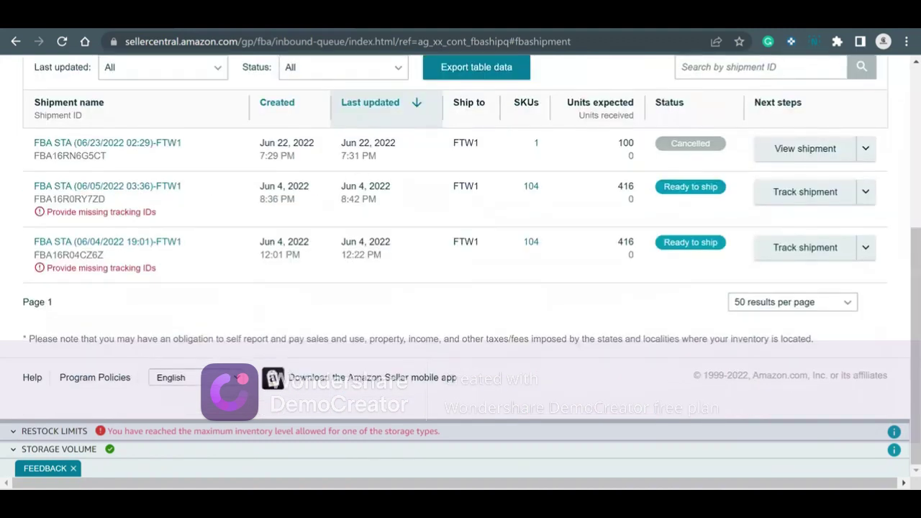
{"action": "left_click", "coordinate": [31, 431]}
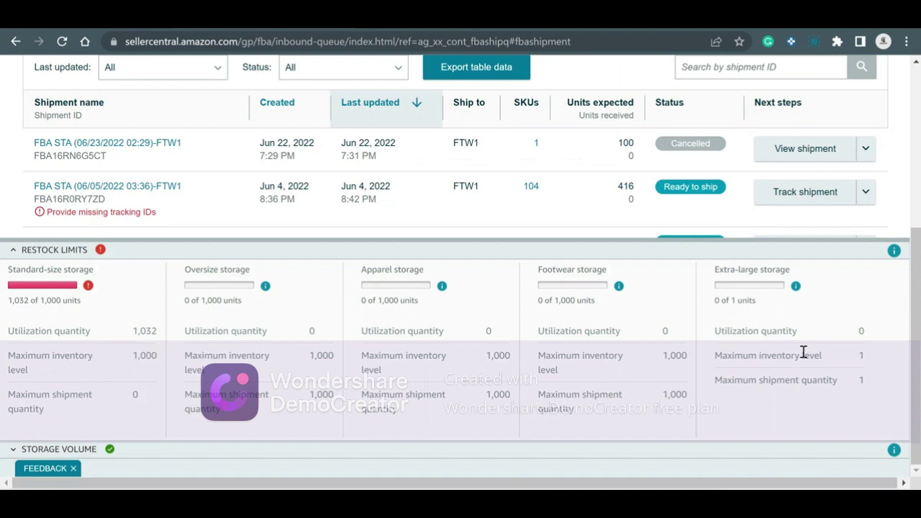
- Return to the Seller Central home page
{"action": "scroll", "coordinate": [903, 339], "scroll_direction": "up", "scroll_amount": 3}
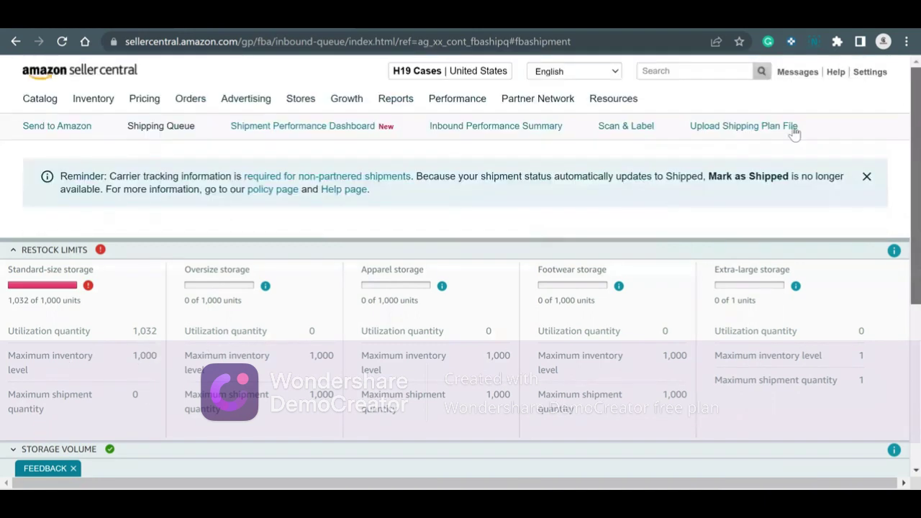
{"action": "left_click", "coordinate": [94, 74]}
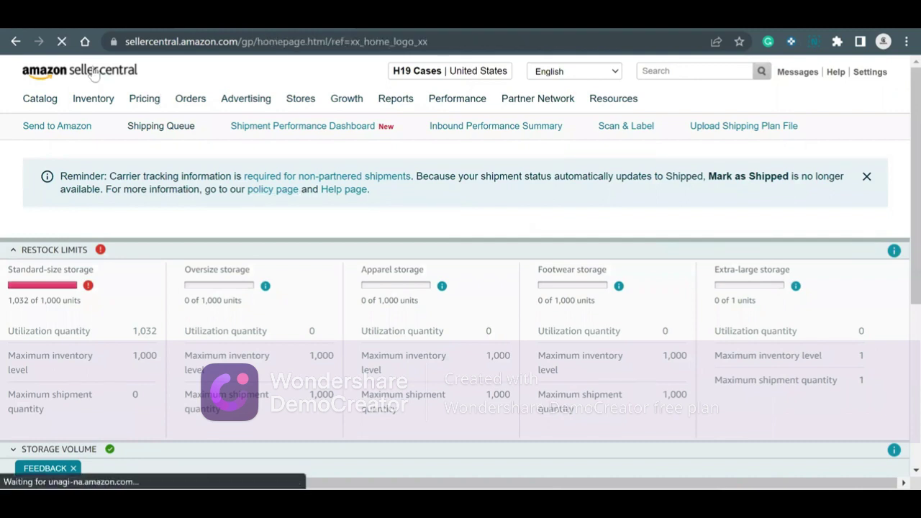